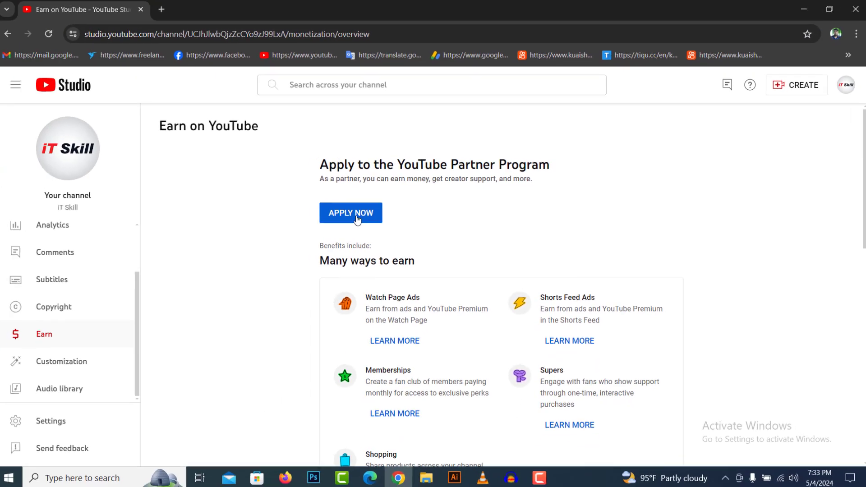
Start the application to the YouTube Partner Program and look over its three application steps
click(357, 215)
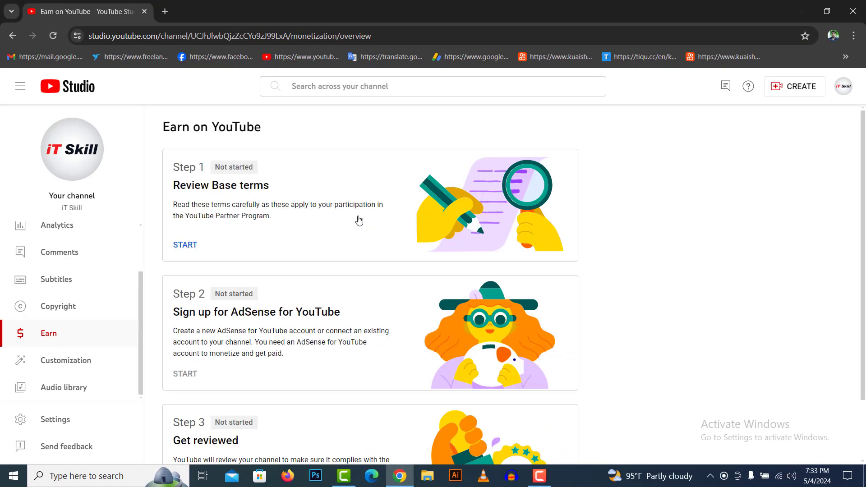
scroll(359, 220, down, 2)
scroll(215, 143, up, 2)
scroll(196, 402, down, 2)
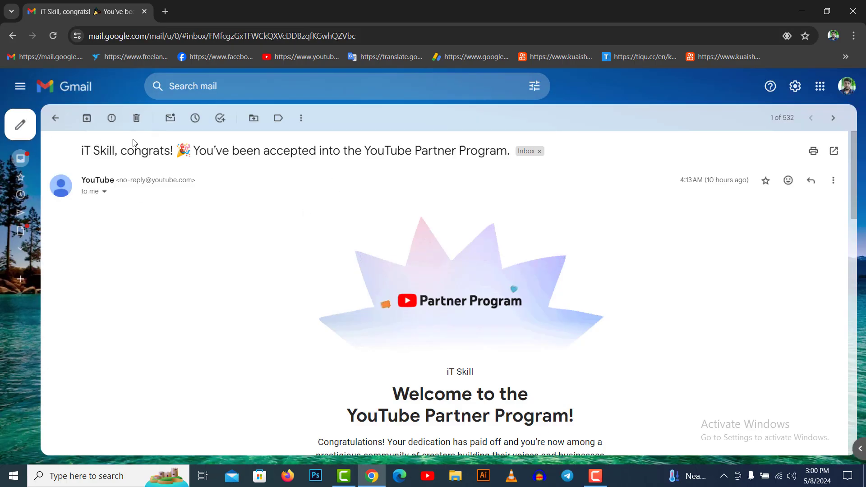
Follow the benefits link in YouTube's Partner Program acceptance e-mail in Gmail
scroll(483, 266, down, 1)
click(484, 265)
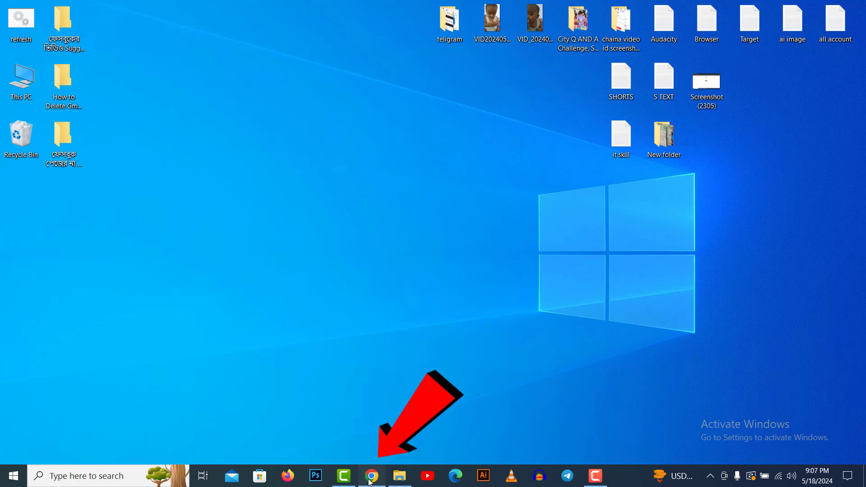
Open YouTube in Chrome and go to the channel's Earn page in YouTube Studio
click(371, 479)
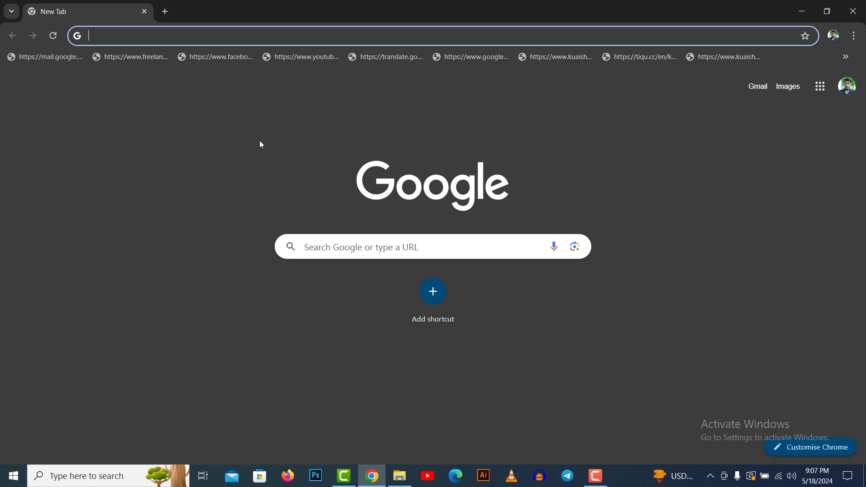
click(306, 56)
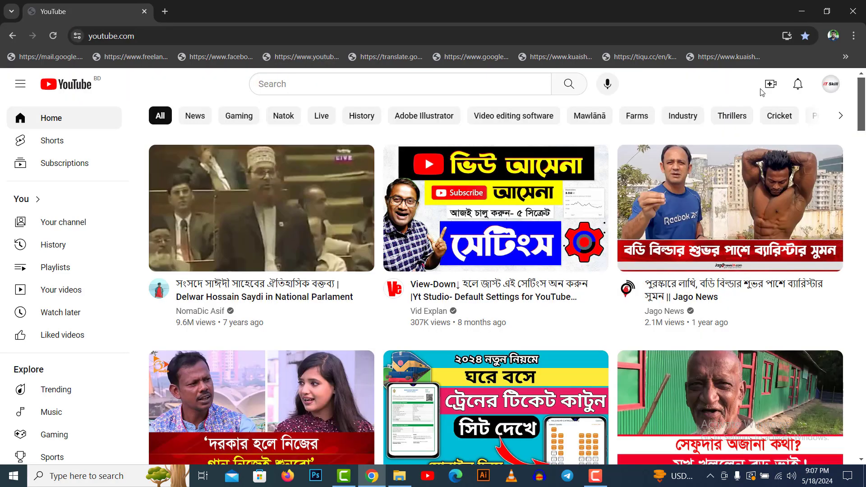
click(834, 82)
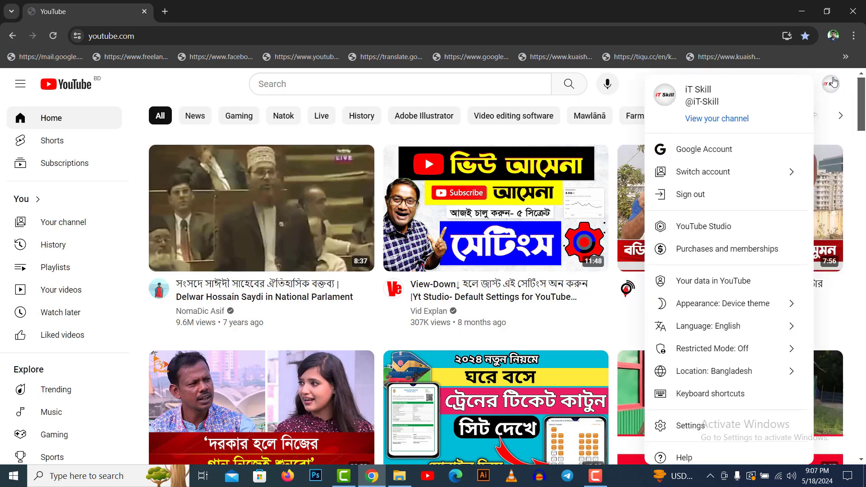
click(696, 227)
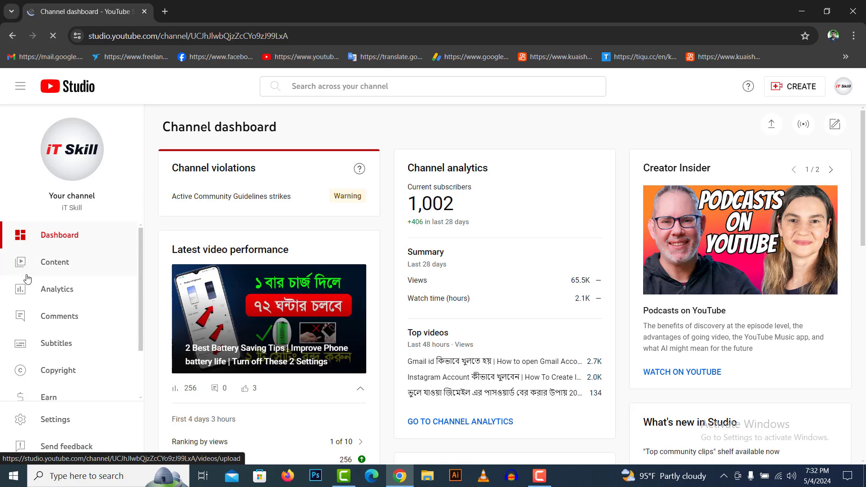
scroll(45, 289, down, 2)
click(52, 335)
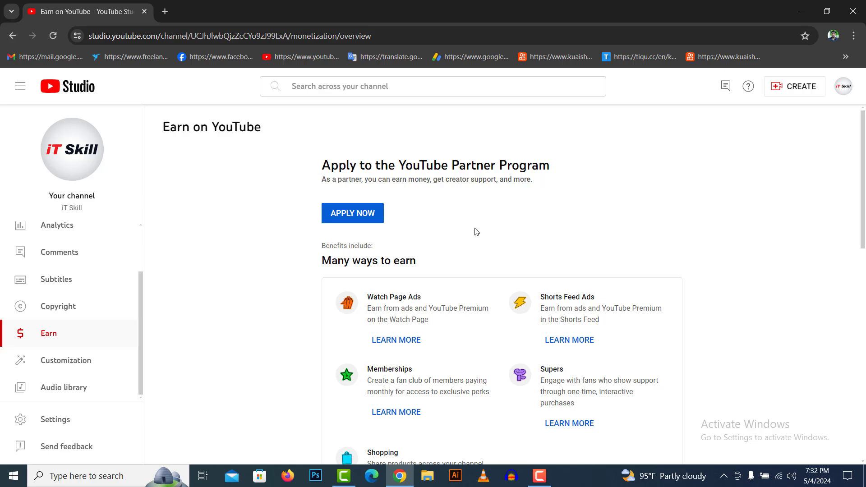
Check the subscriber and watch-hour requirements under How to join, and apply to the YouTube Partner Program
scroll(476, 232, down, 10)
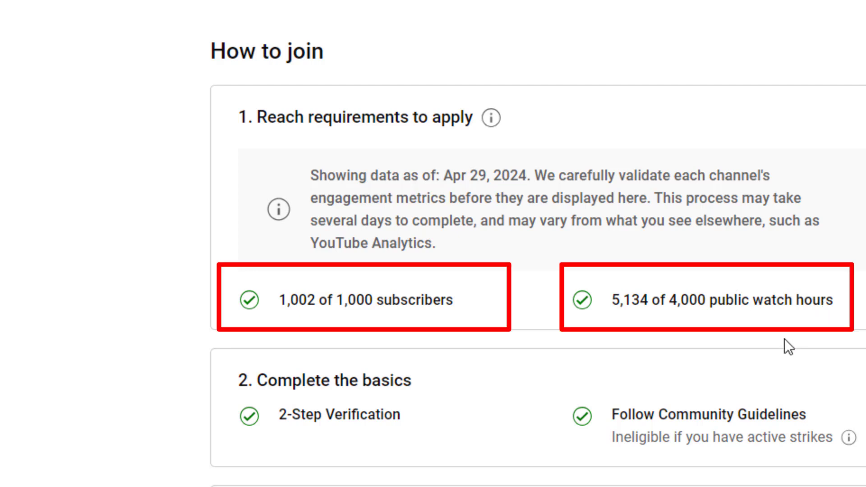
scroll(832, 313, up, 15)
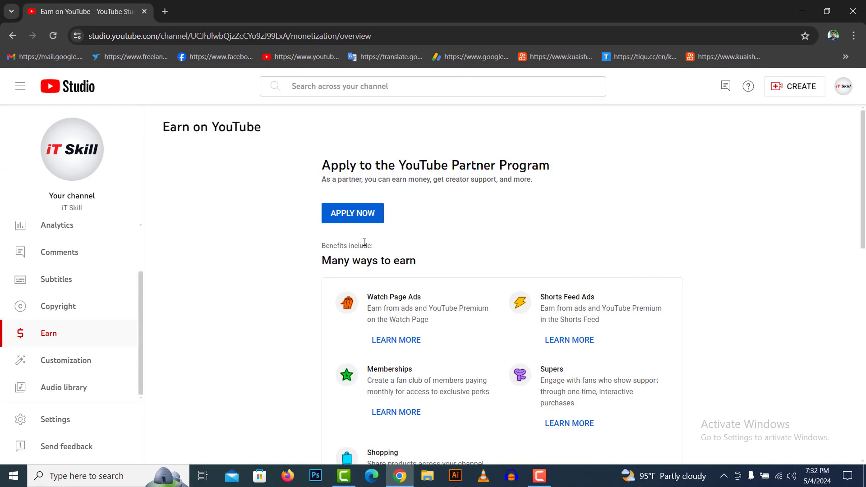
click(359, 220)
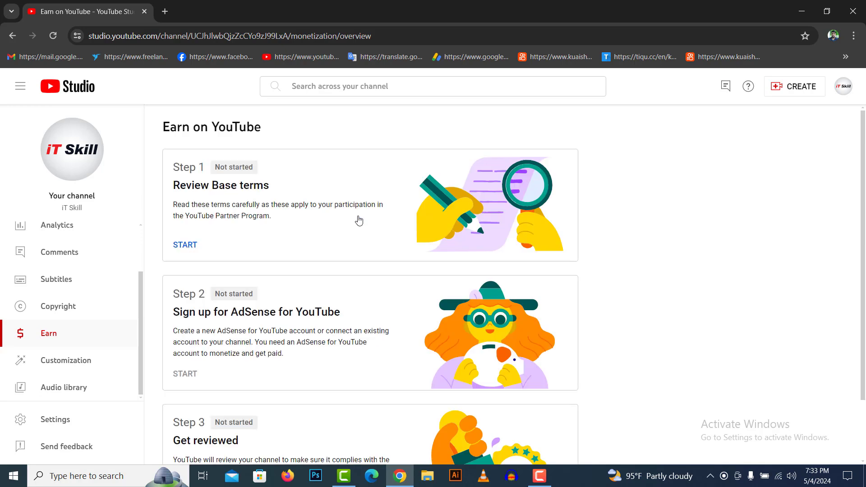
Look over the three application steps, open Step 1, Review Base terms, and accept the Base terms
scroll(359, 221, down, 2)
scroll(212, 264, up, 2)
scroll(197, 400, down, 2)
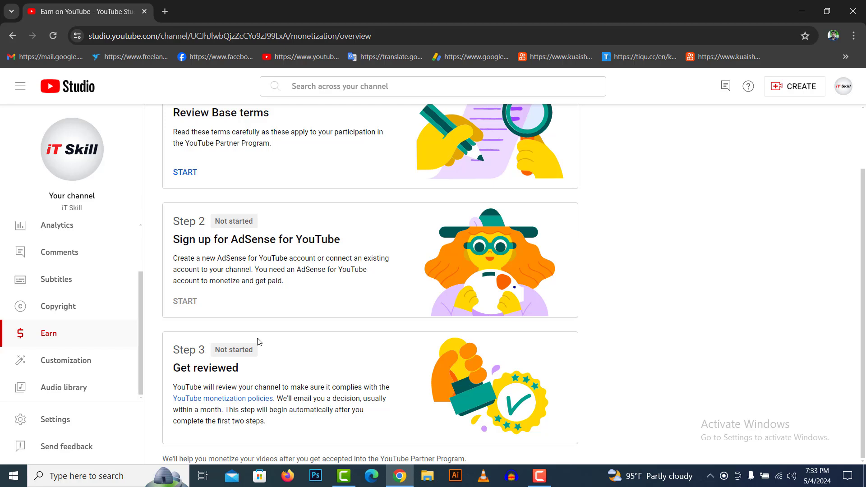
scroll(259, 341, up, 2)
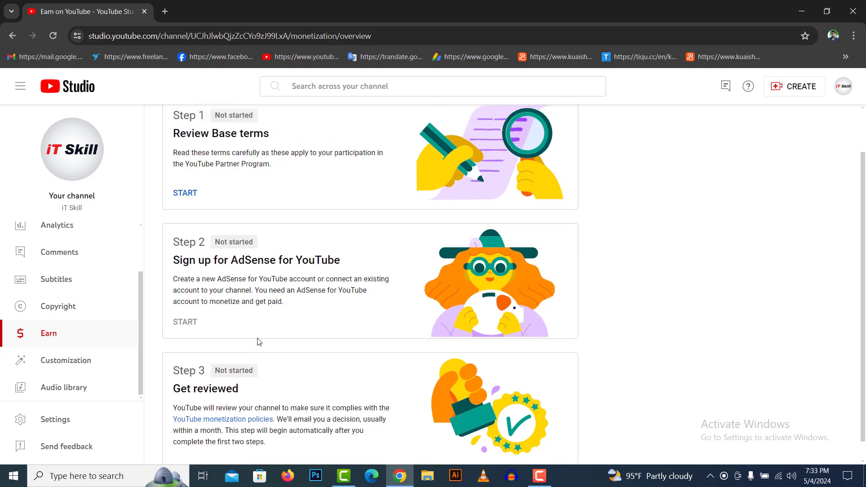
scroll(260, 341, up, 1)
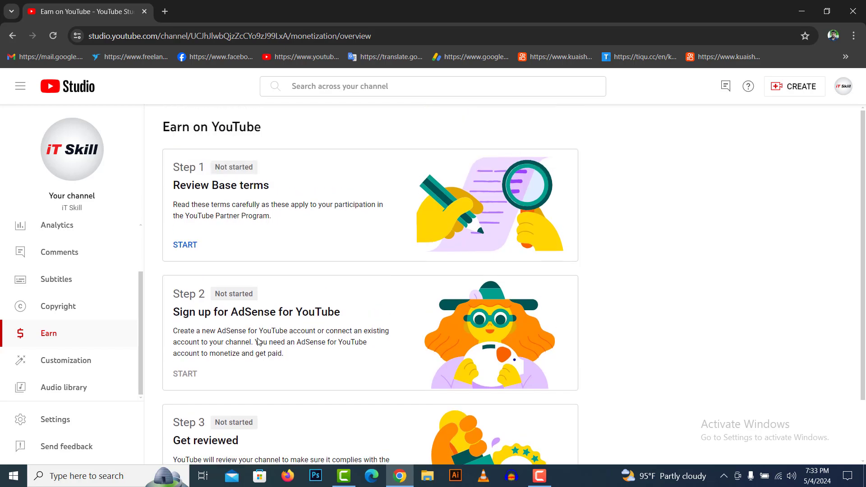
click(184, 248)
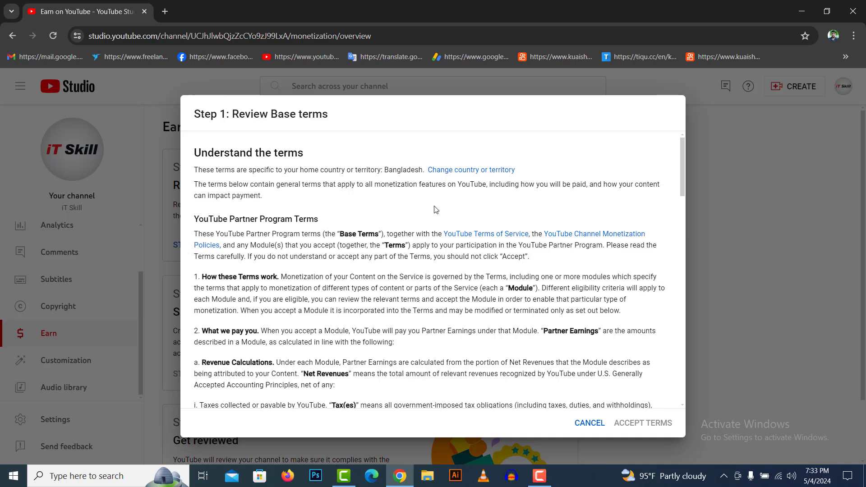
scroll(458, 247, down, 10)
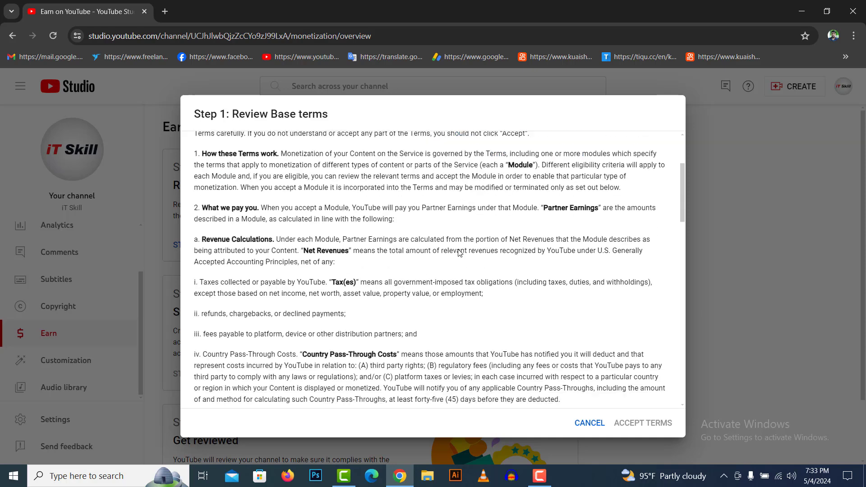
scroll(453, 320, down, 10)
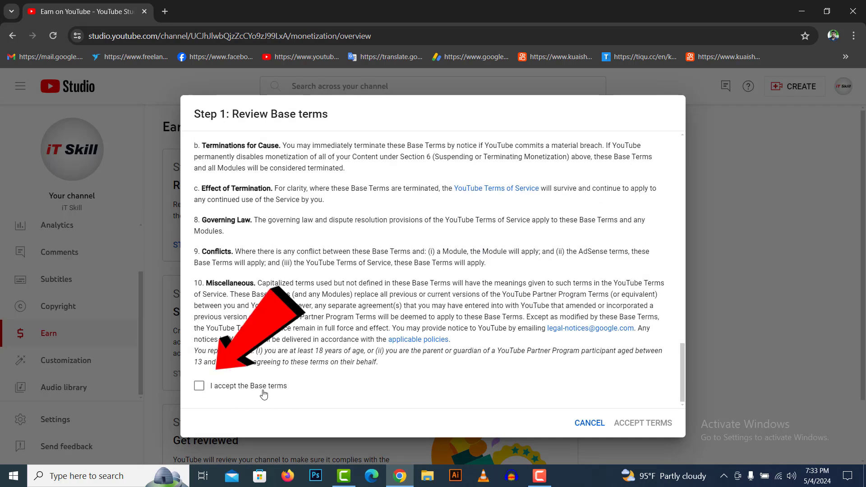
click(214, 391)
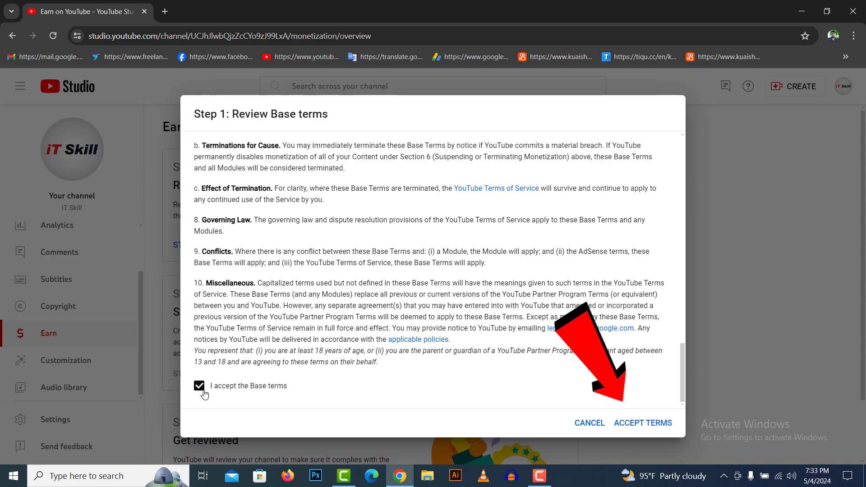
click(638, 425)
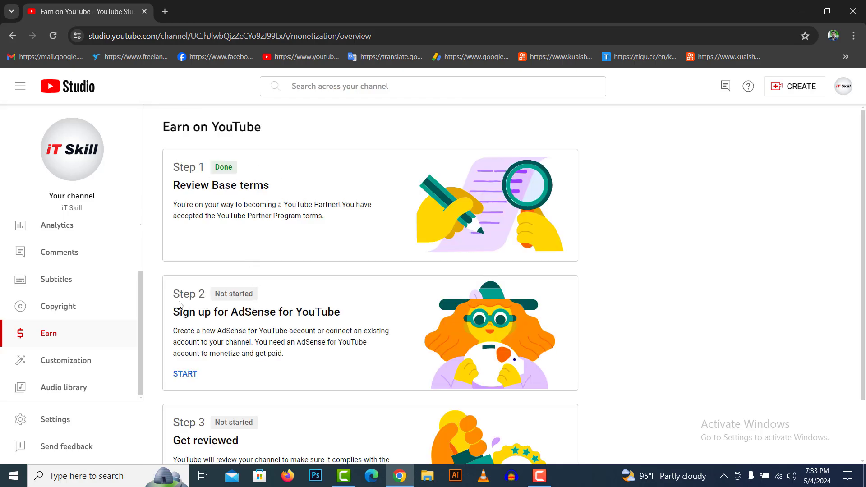
Start the Step 2 AdSense for YouTube sign-up, stating that an existing AdSense for YouTube or AdSense account is available, and continue
scroll(254, 296, down, 1)
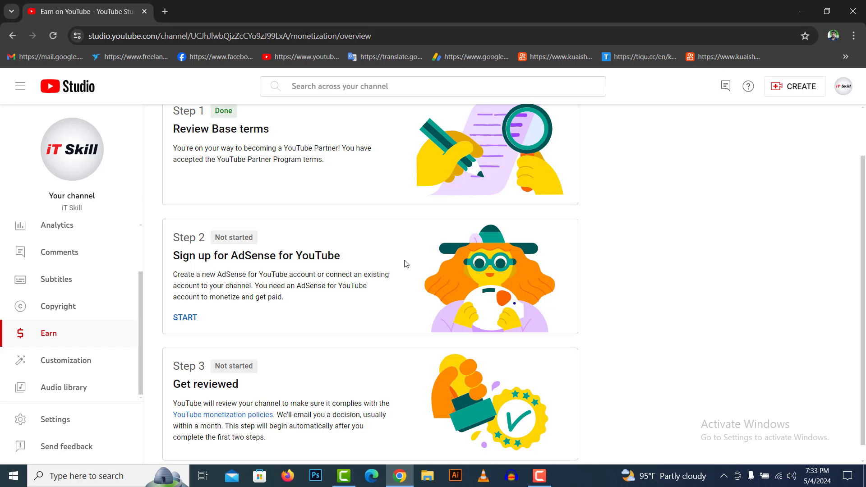
click(185, 320)
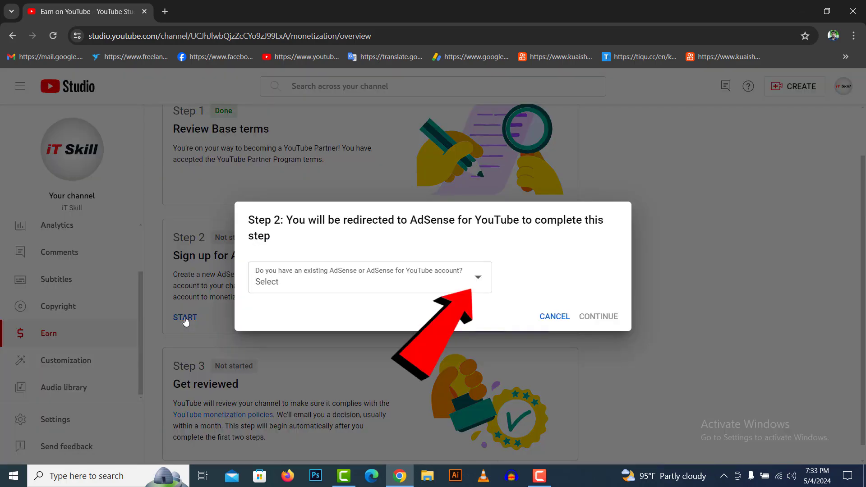
click(478, 278)
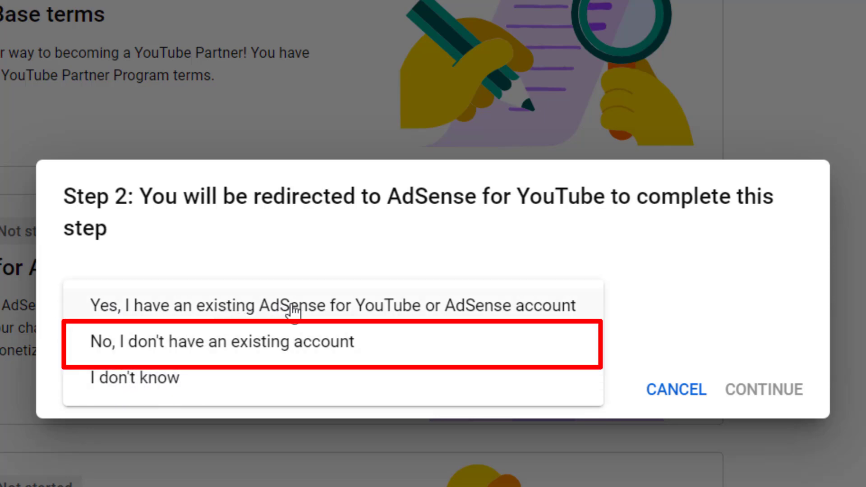
click(349, 311)
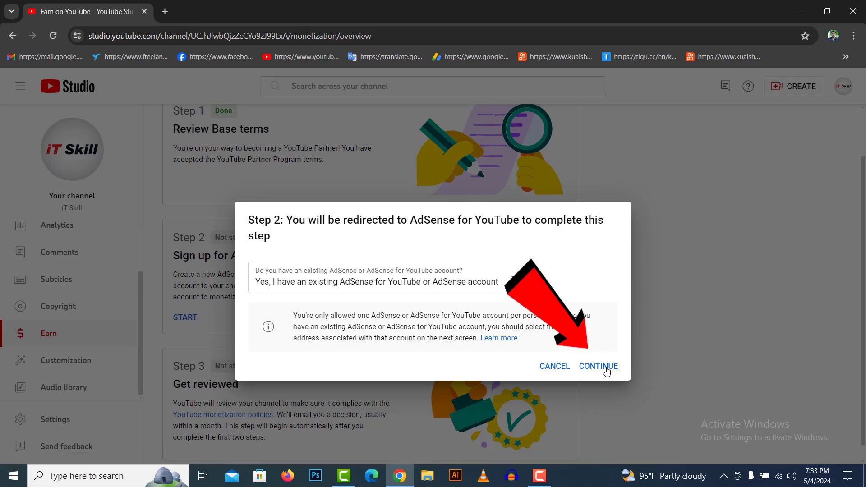
click(605, 367)
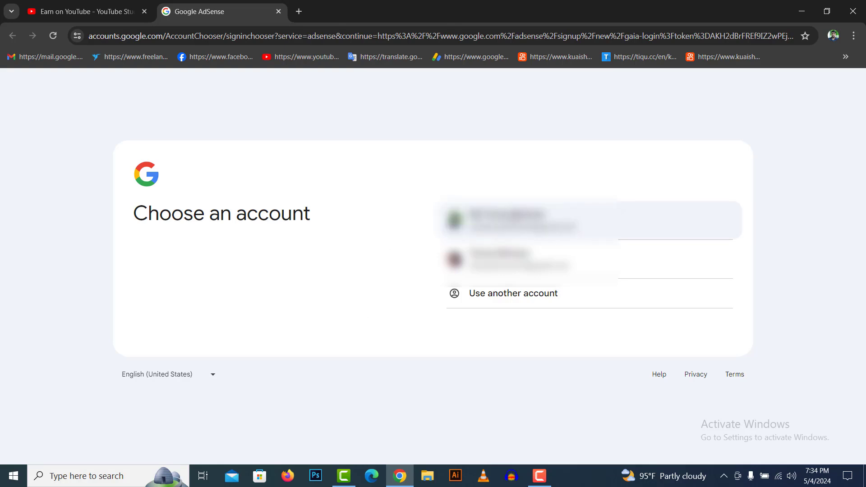
Link the existing AdSense account to the channel using the first listed Google account, and return to YouTube to check the application steps
click(519, 221)
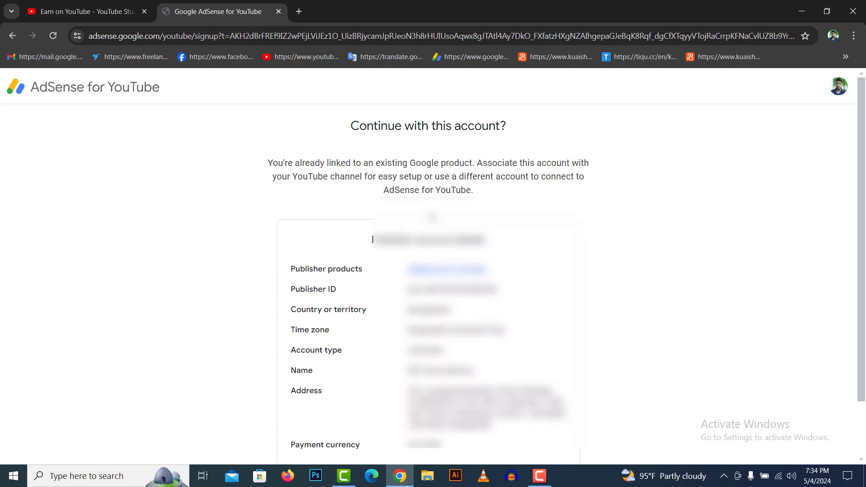
scroll(432, 217, down, 3)
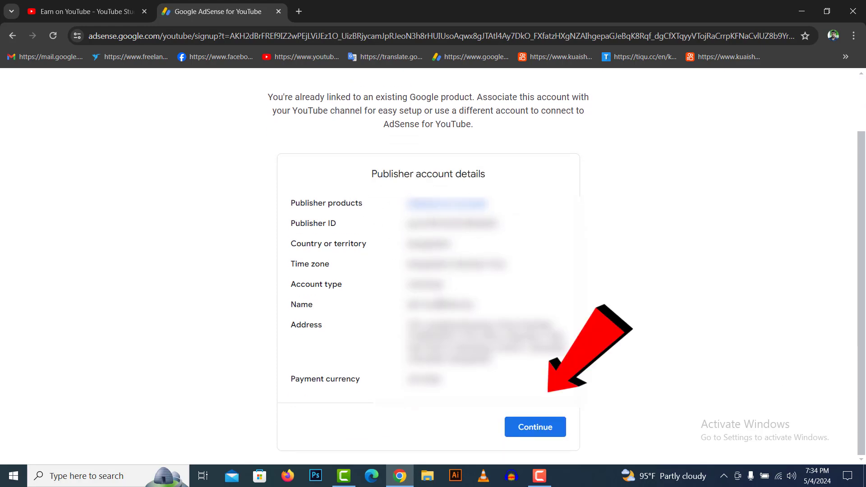
click(541, 432)
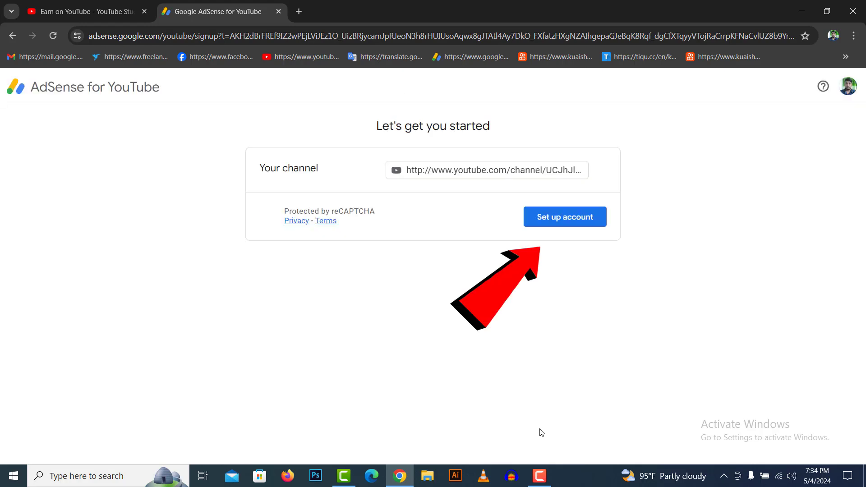
click(566, 221)
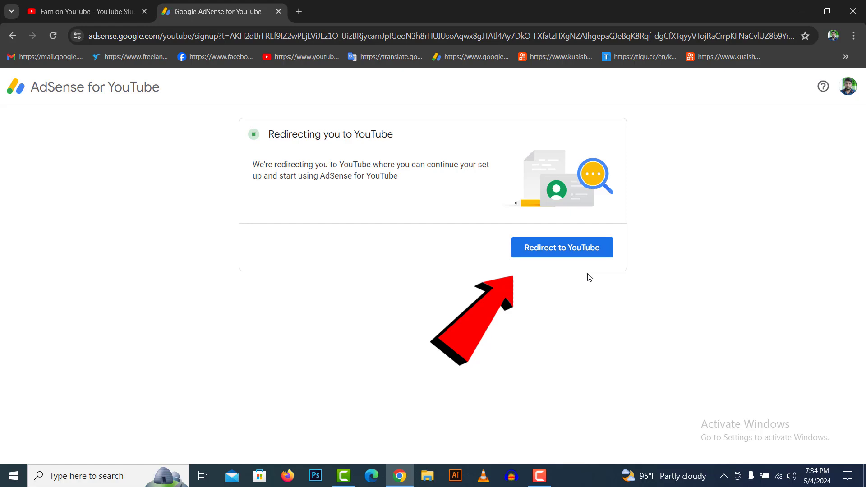
click(574, 259)
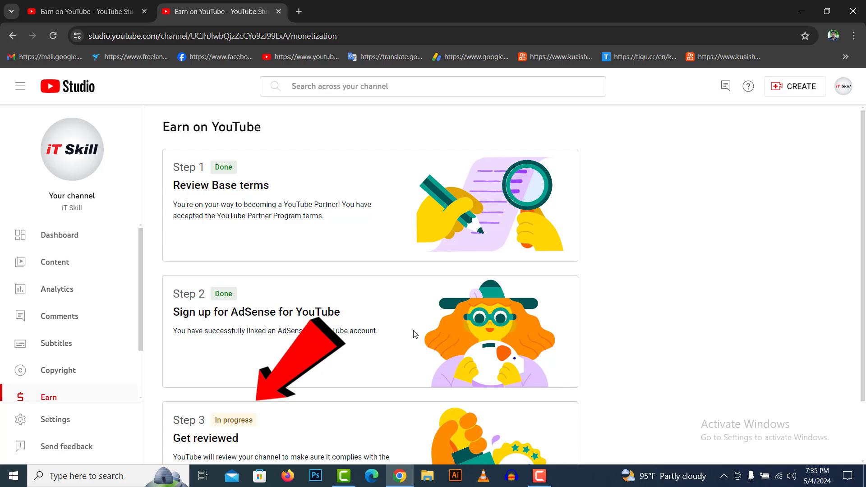
scroll(415, 334, down, 2)
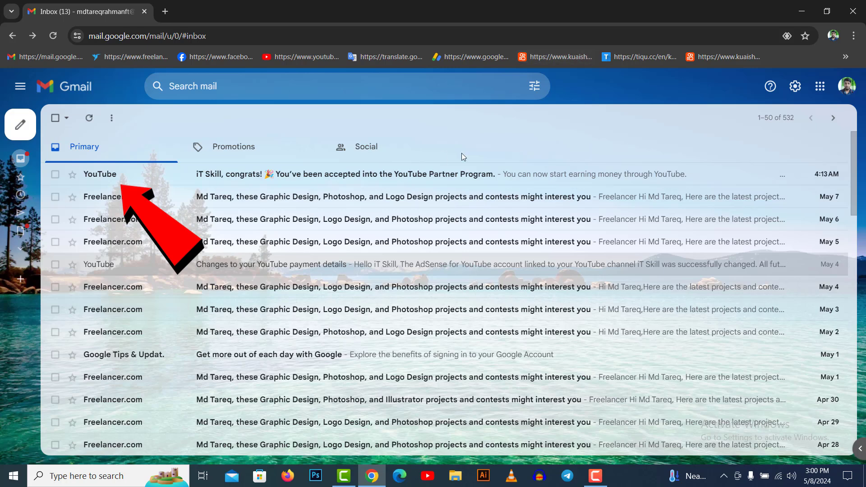
Open YouTube's Partner Program acceptance e-mail in Gmail, read it through and choose to turn on the benefits
click(318, 175)
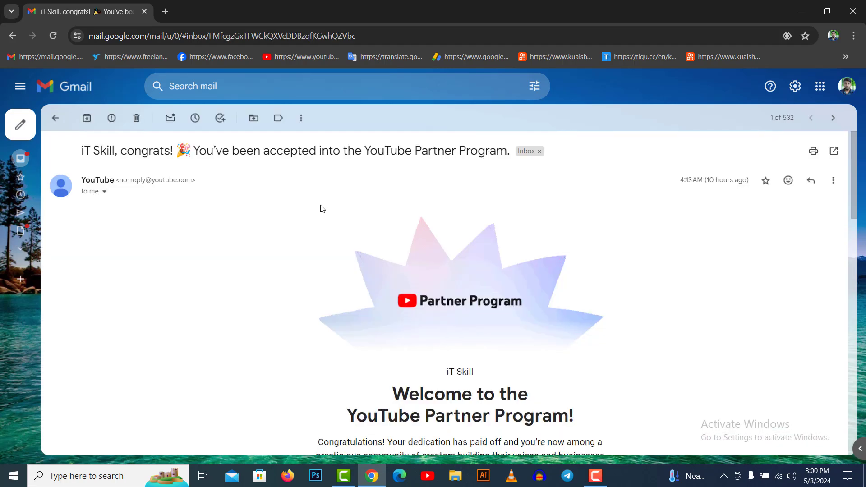
scroll(392, 277, down, 1)
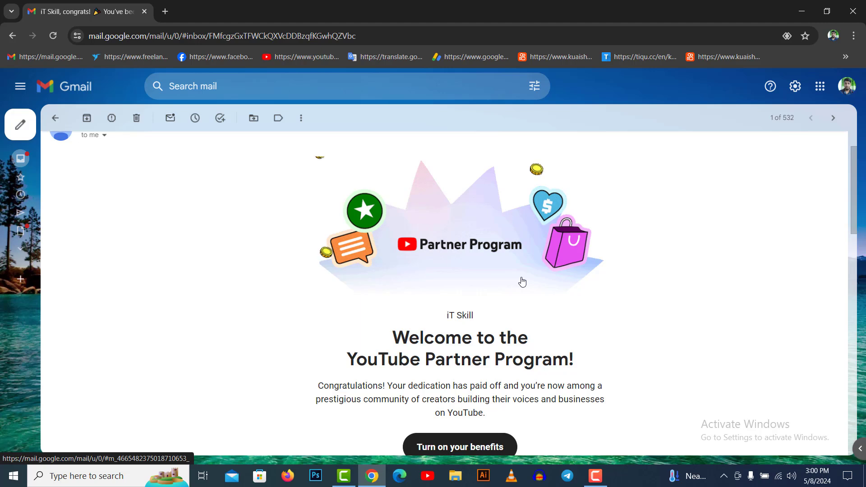
scroll(522, 282, down, 3)
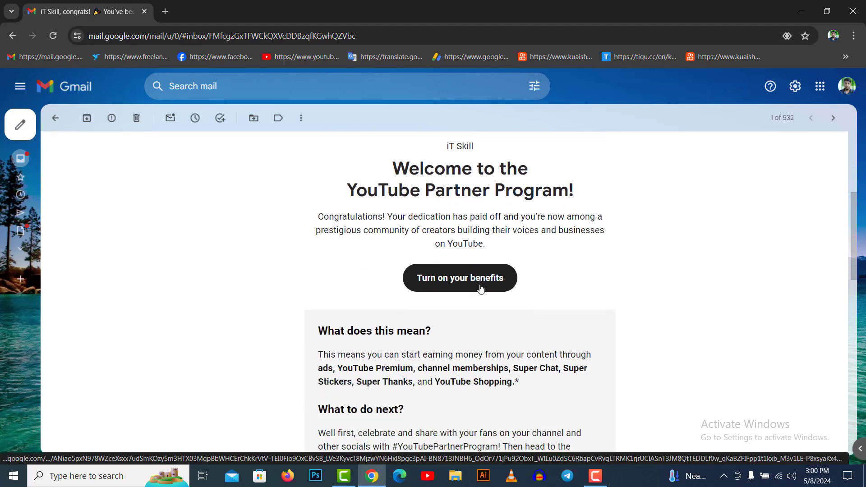
scroll(489, 282, down, 7)
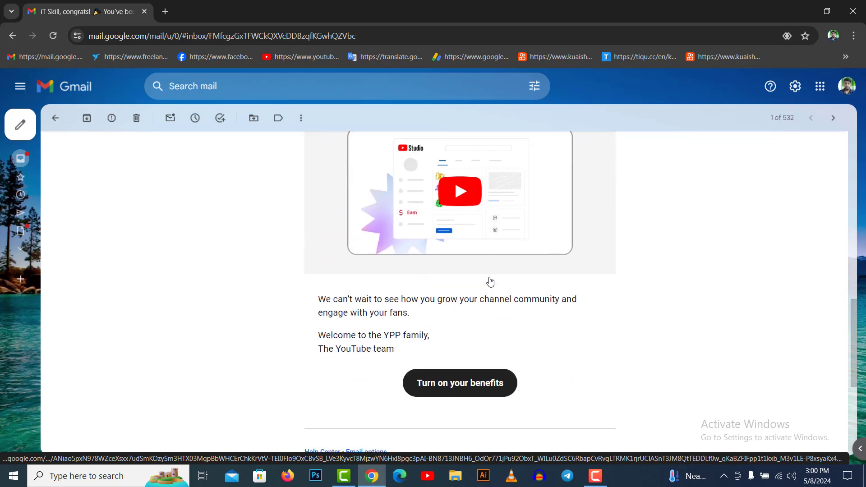
scroll(490, 282, down, 3)
click(472, 271)
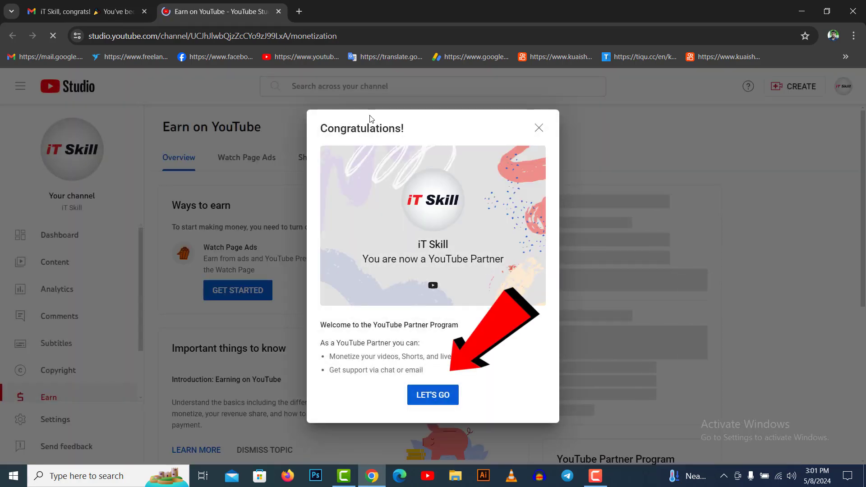
Dismiss the YouTube Partner welcome message, start turning on Watch Page Ads, and accept the Watch Page terms
click(442, 397)
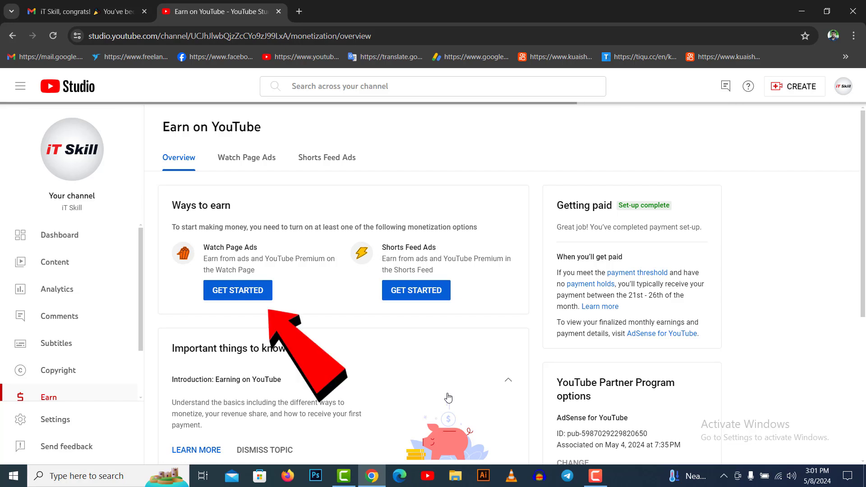
click(245, 295)
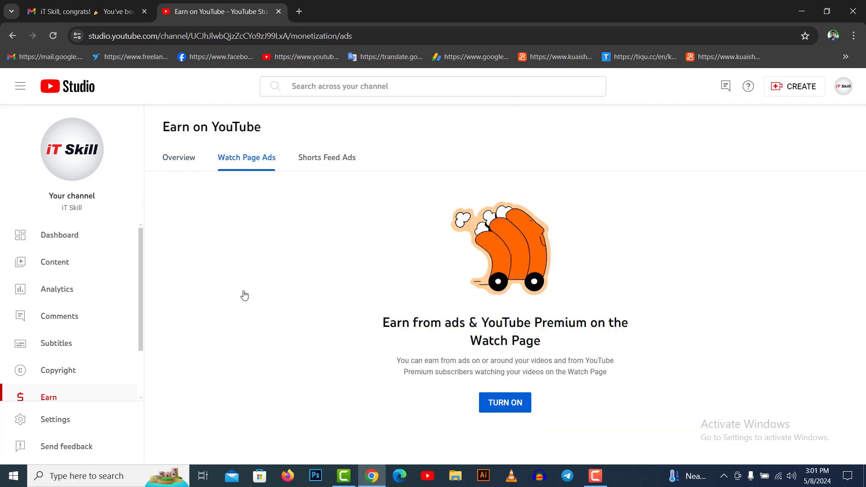
click(504, 401)
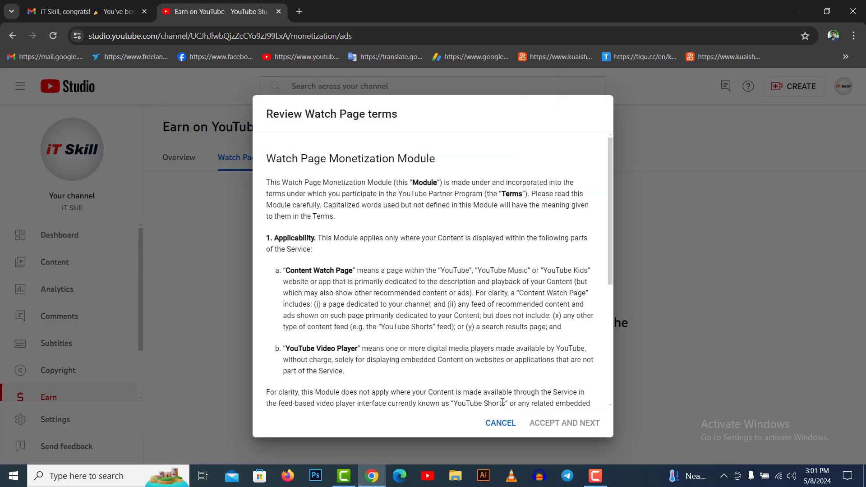
scroll(502, 402, down, 5)
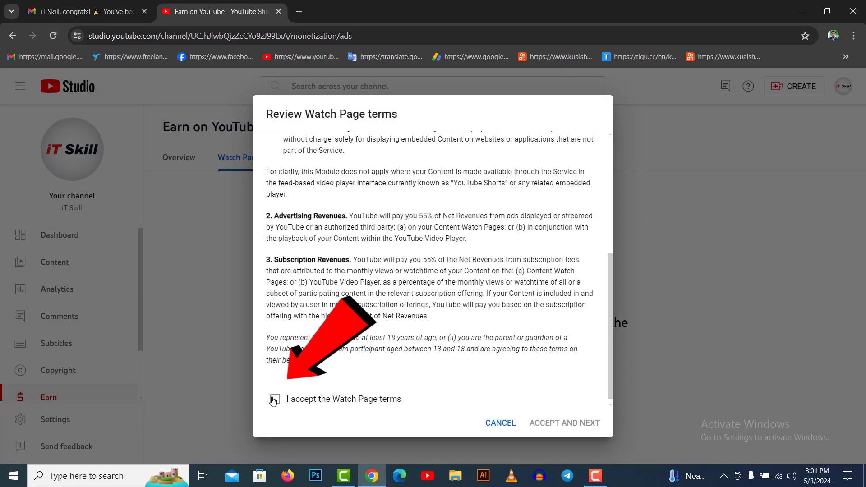
click(275, 399)
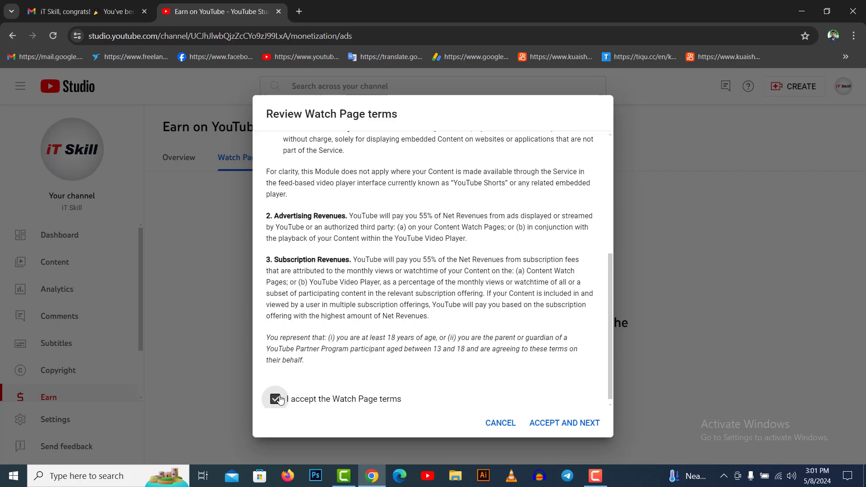
click(575, 424)
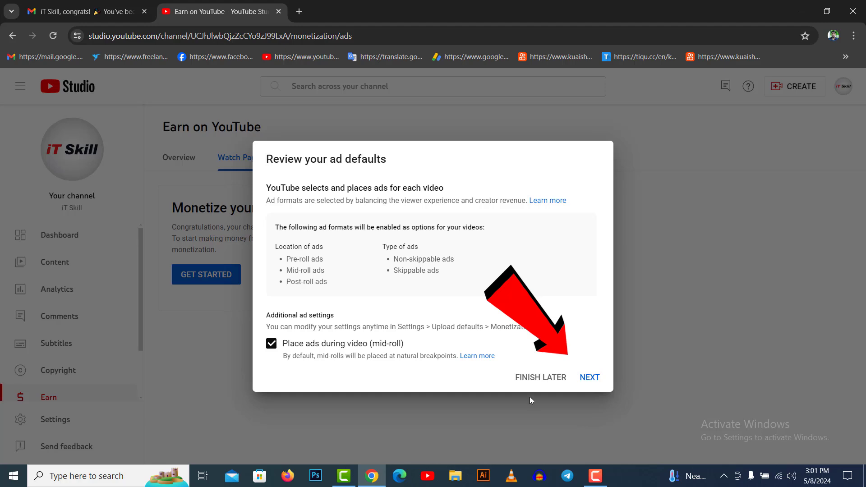
Keep the ad defaults with mid-roll ads enabled and monetize all existing videos
click(592, 378)
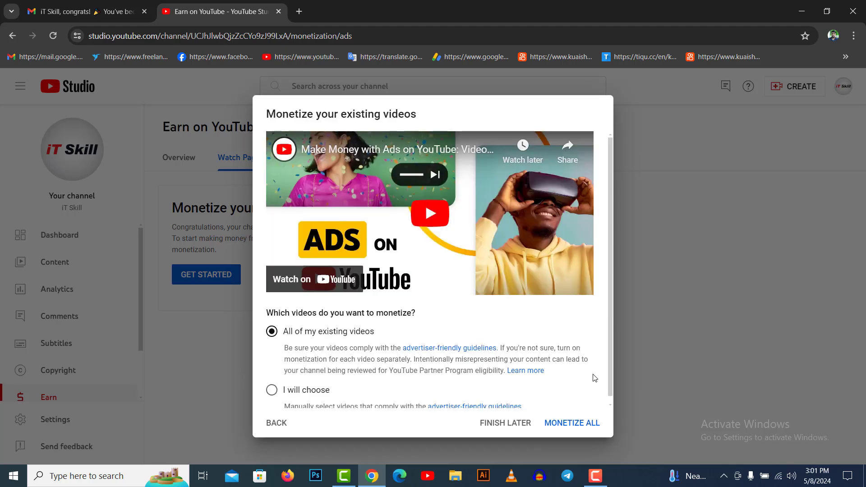
scroll(591, 378, down, 1)
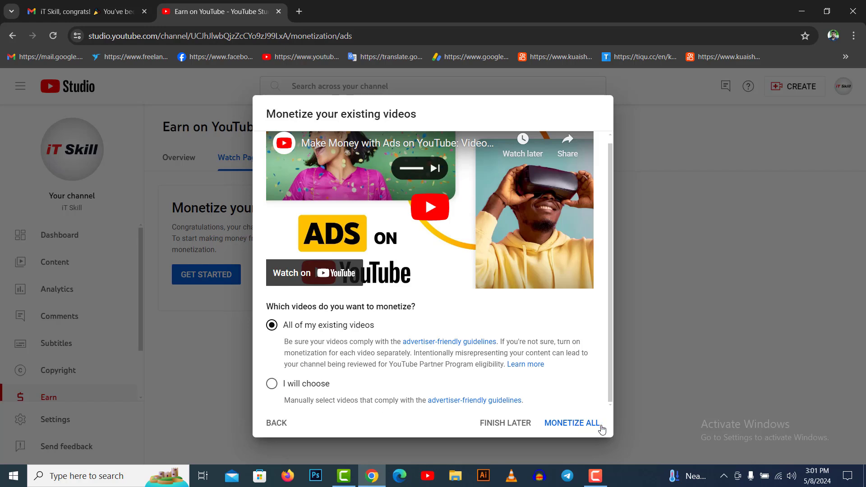
click(578, 427)
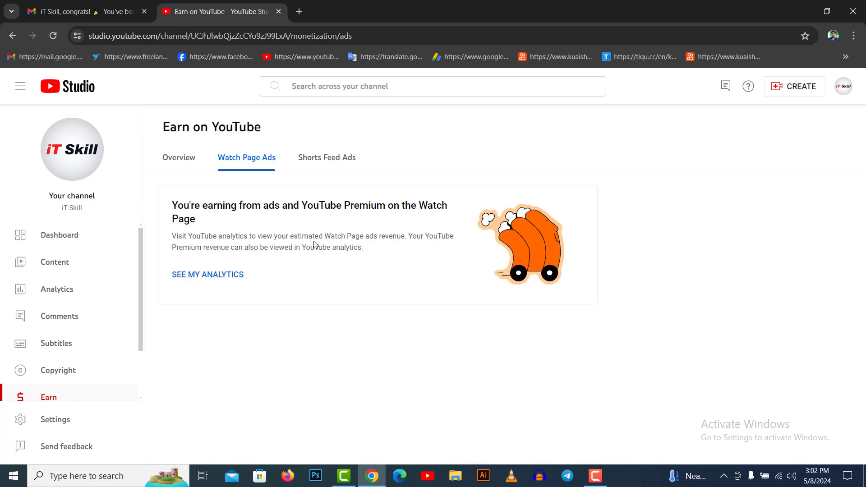
Turn on Shorts Feed Ads from the Earn overview and accept the Shorts Feed terms
click(176, 163)
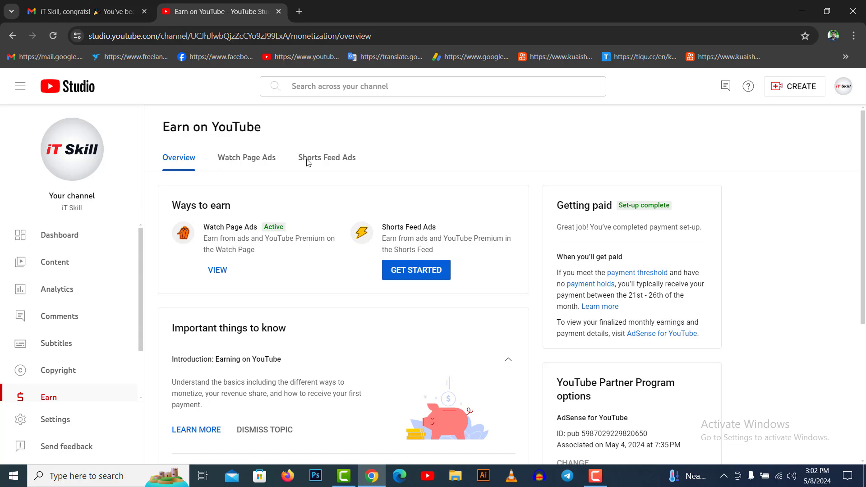
click(420, 272)
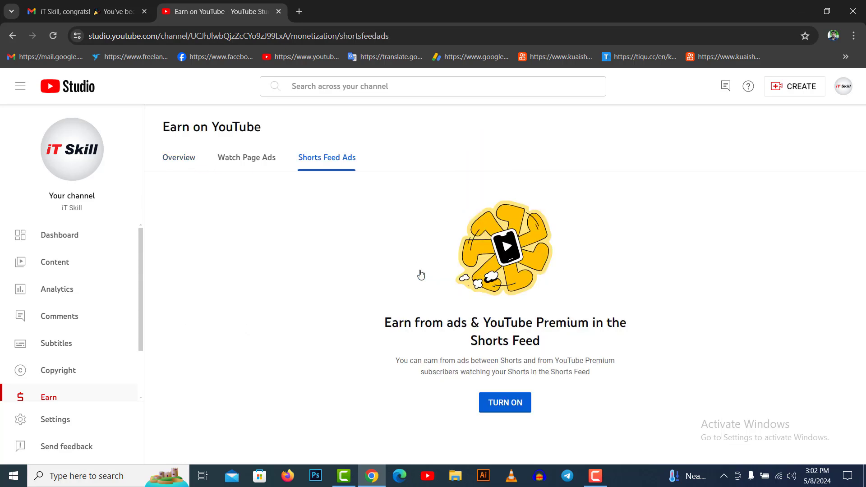
click(507, 405)
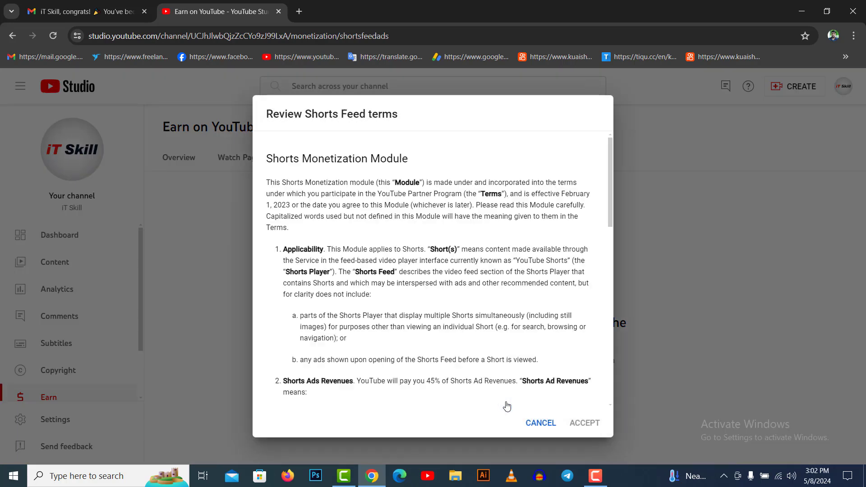
scroll(442, 351, down, 10)
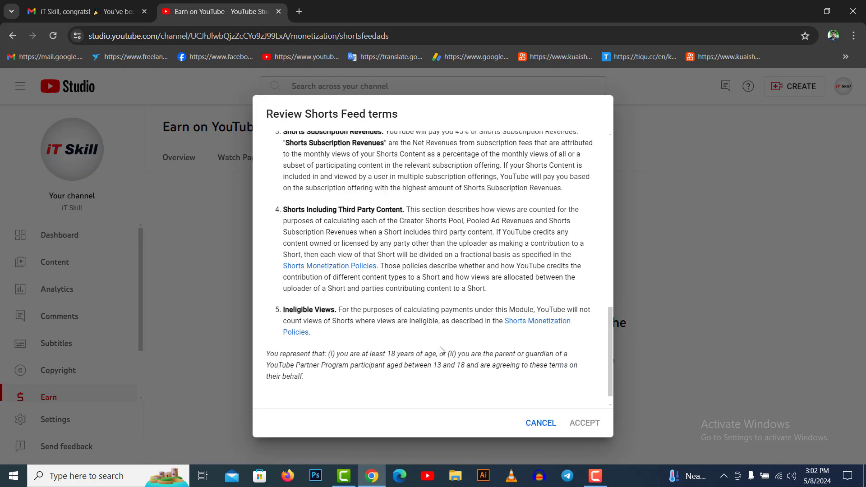
click(298, 402)
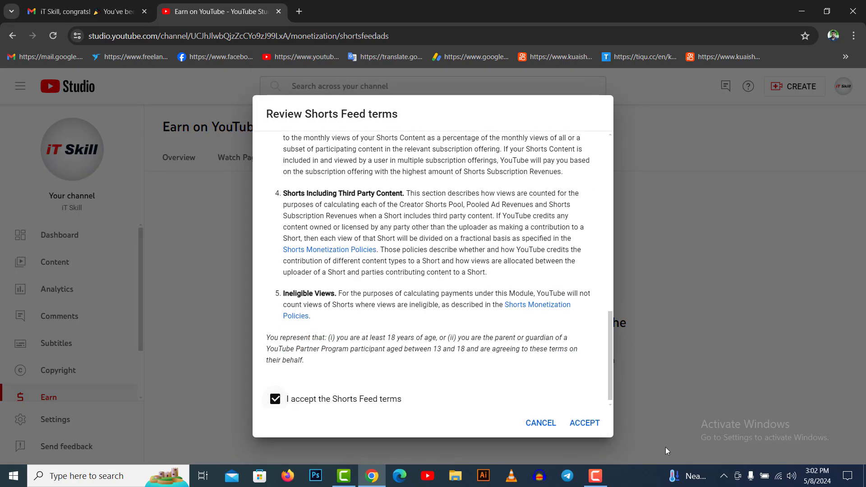
click(584, 426)
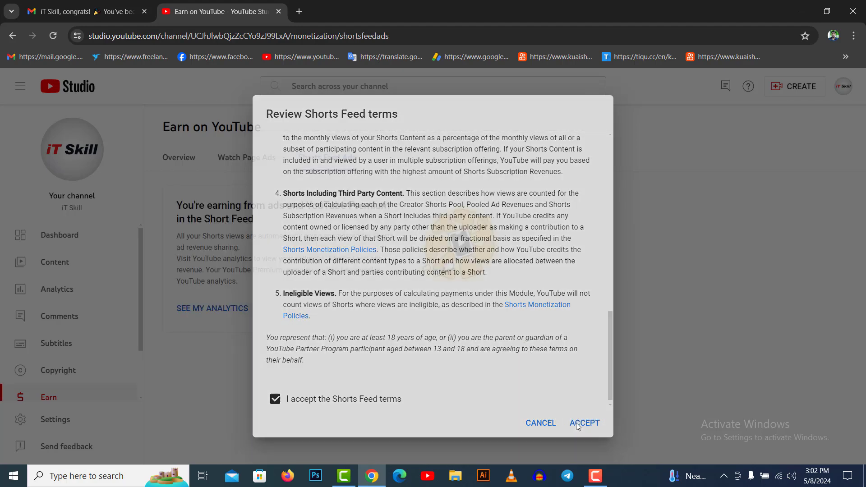
Look over the channel dashboard and examine the monetization status of every video in the channel content list
click(53, 240)
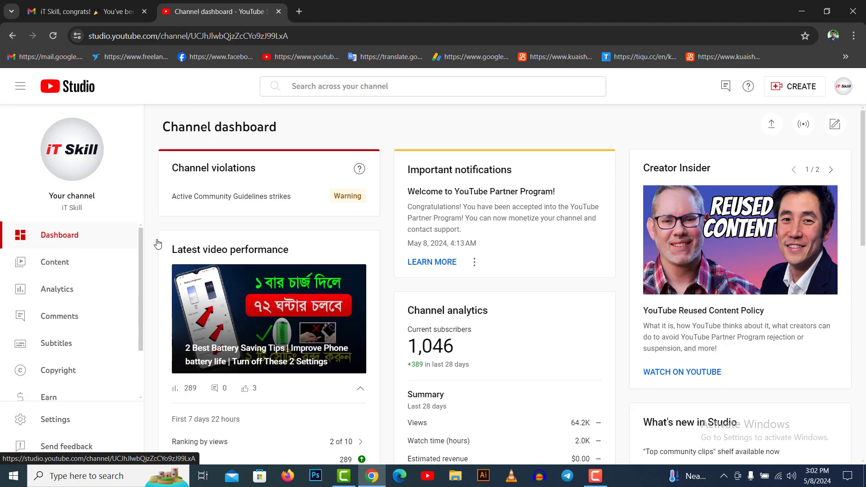
scroll(392, 248, down, 1)
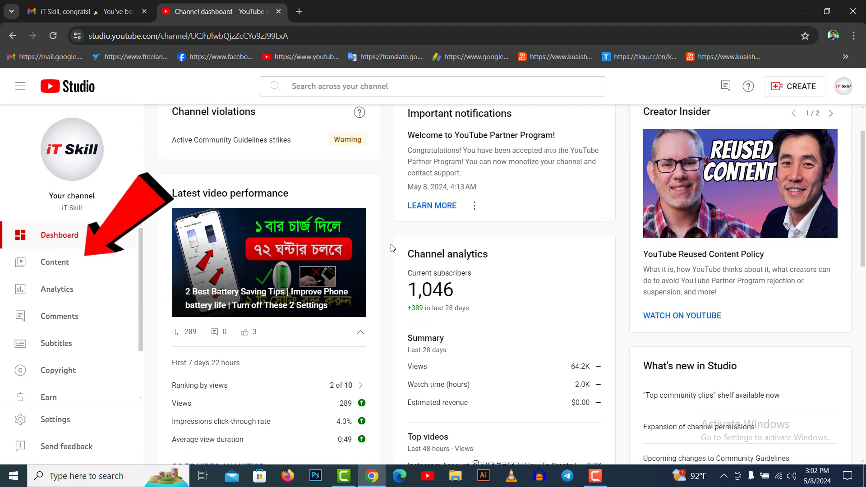
click(54, 264)
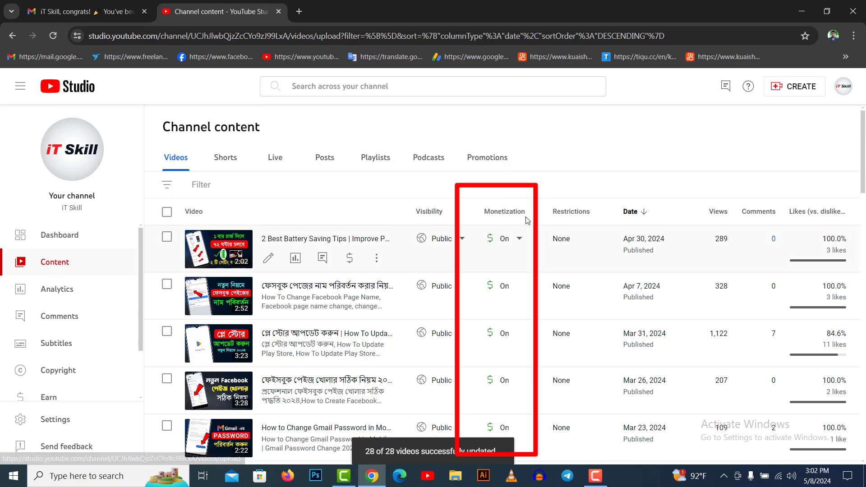
scroll(509, 268, down, 1)
scroll(509, 268, up, 1)
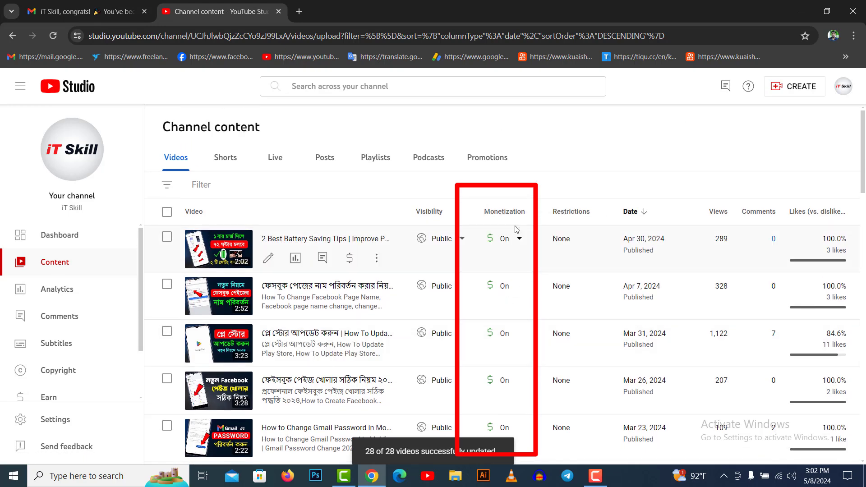
scroll(508, 289, down, 7)
scroll(508, 293, down, 20)
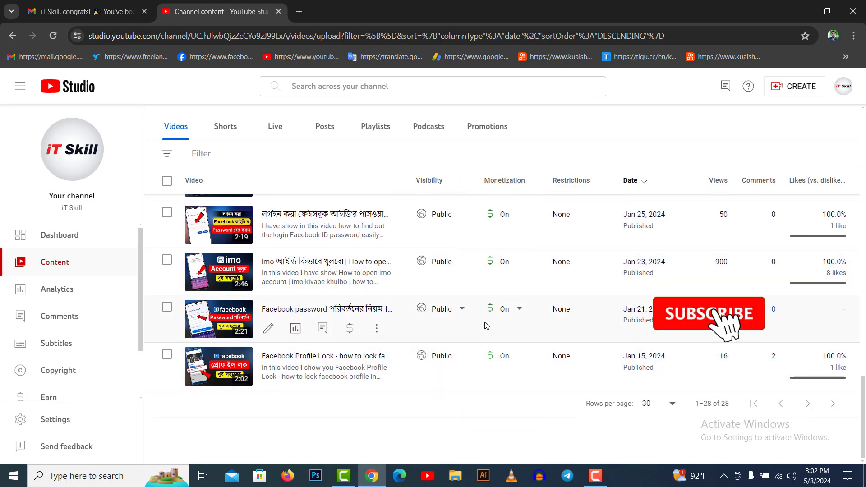
scroll(534, 318, up, 20)
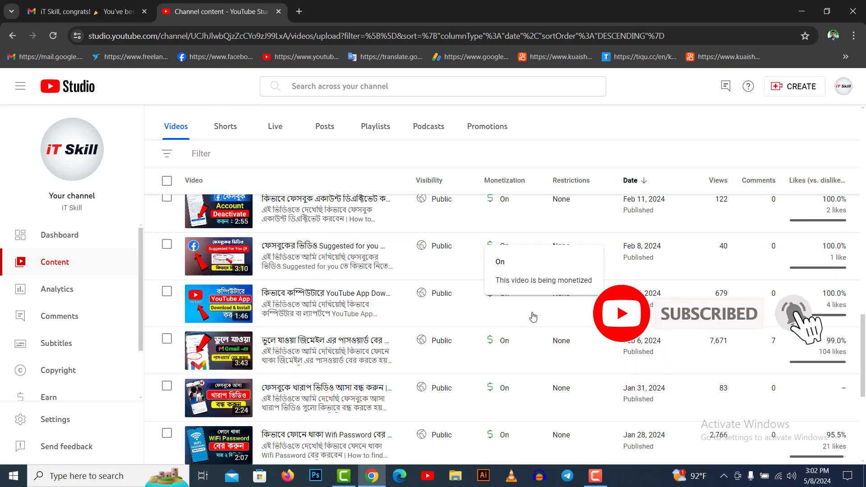
scroll(534, 317, up, 5)
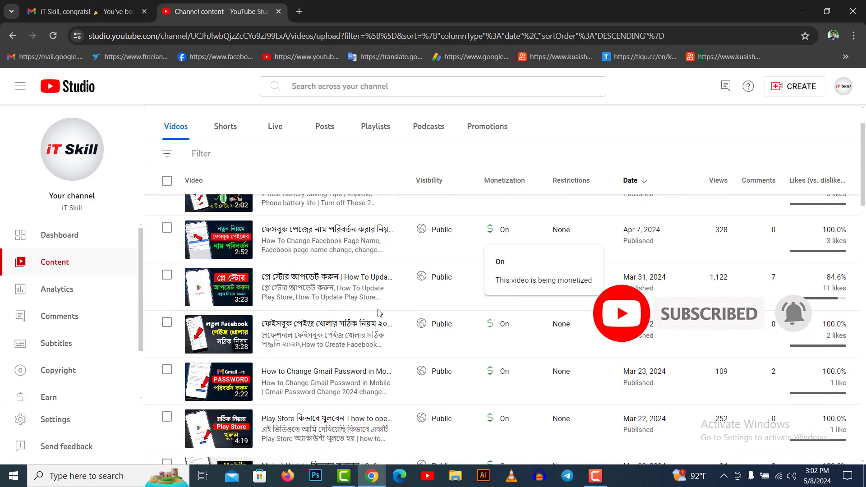